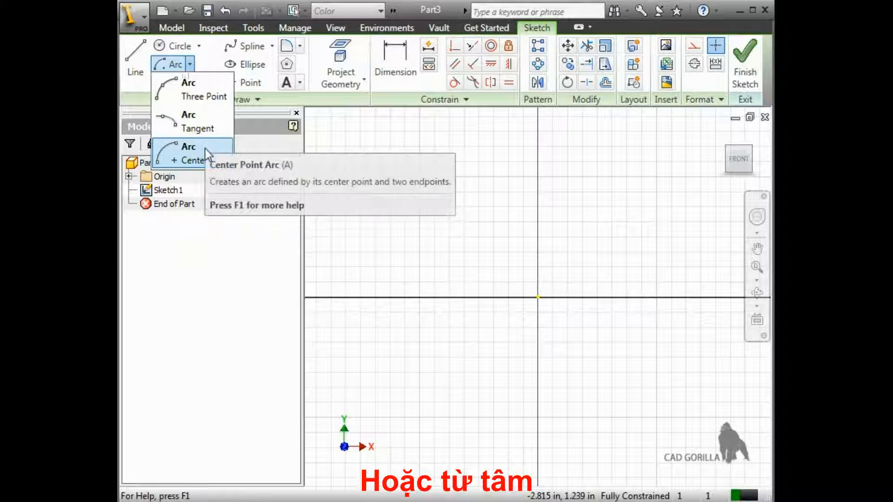
Step: Draw two three-point arcs left of the origin: an upward-bulging one about 0.53 in in radius and a downward-bulging one below it
click(204, 89)
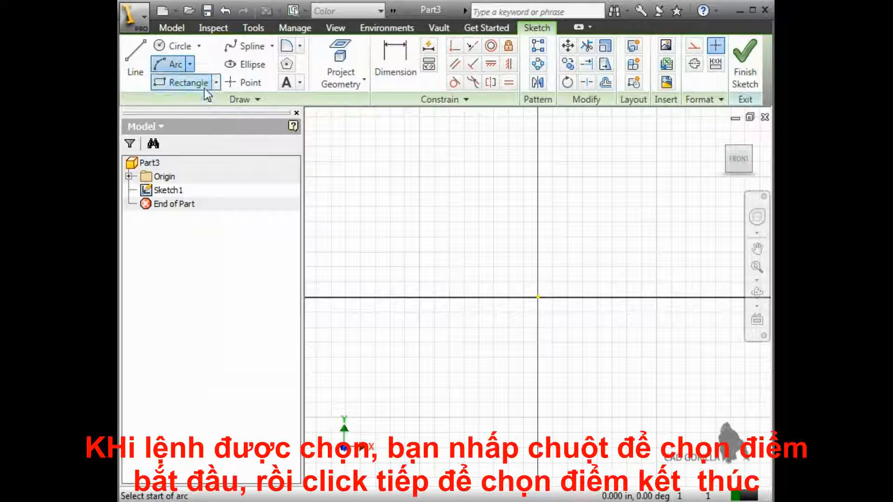
click(350, 223)
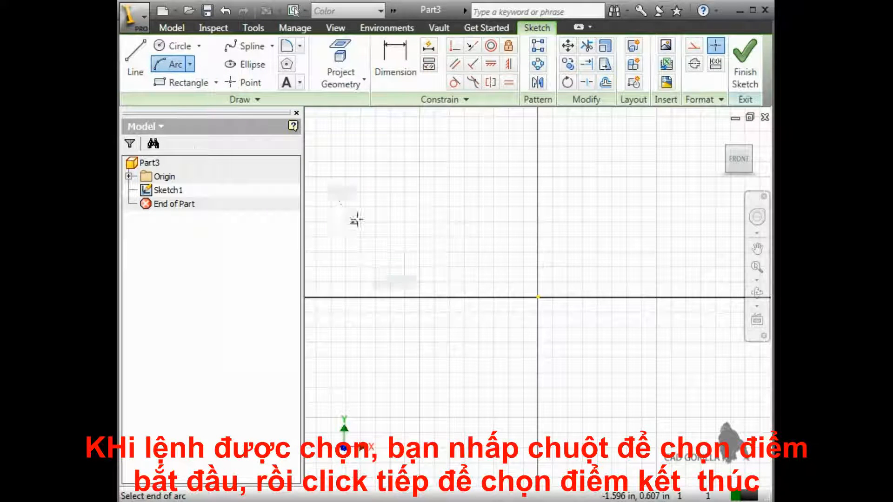
click(459, 161)
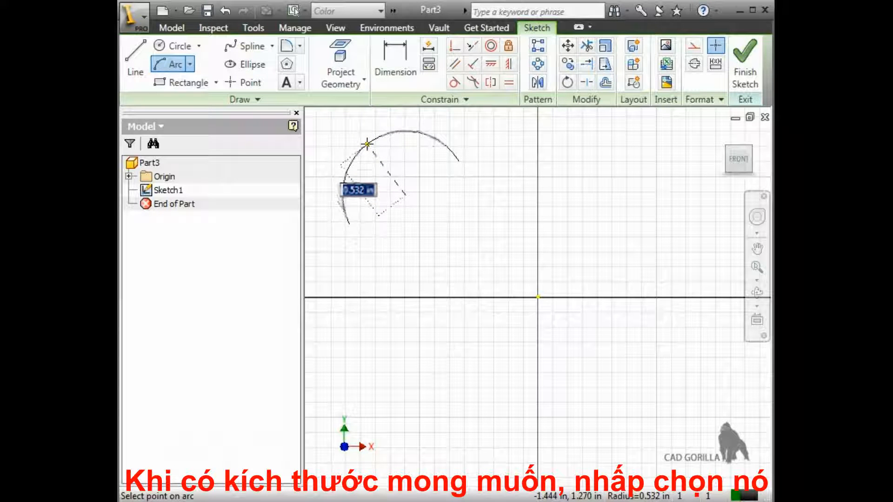
click(368, 144)
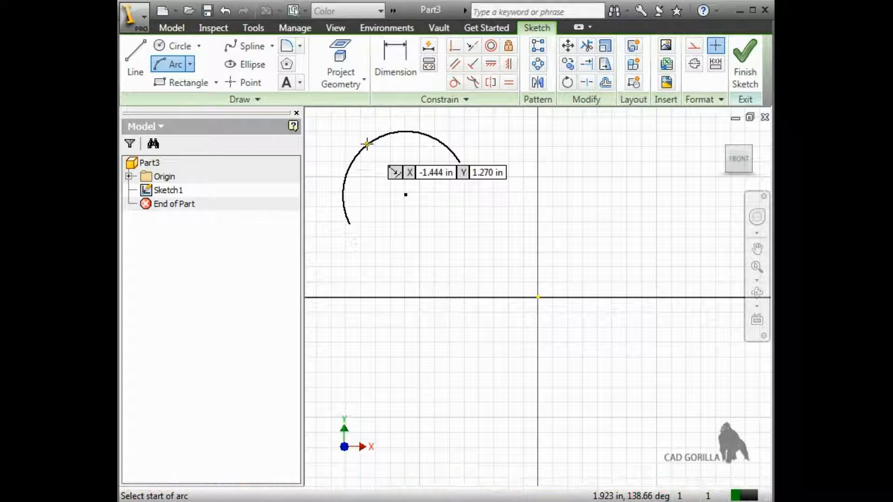
click(397, 264)
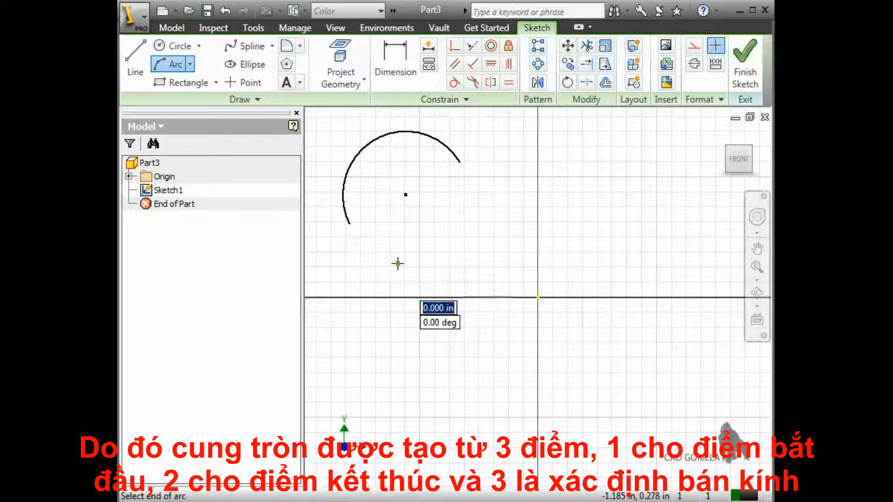
click(506, 253)
click(481, 325)
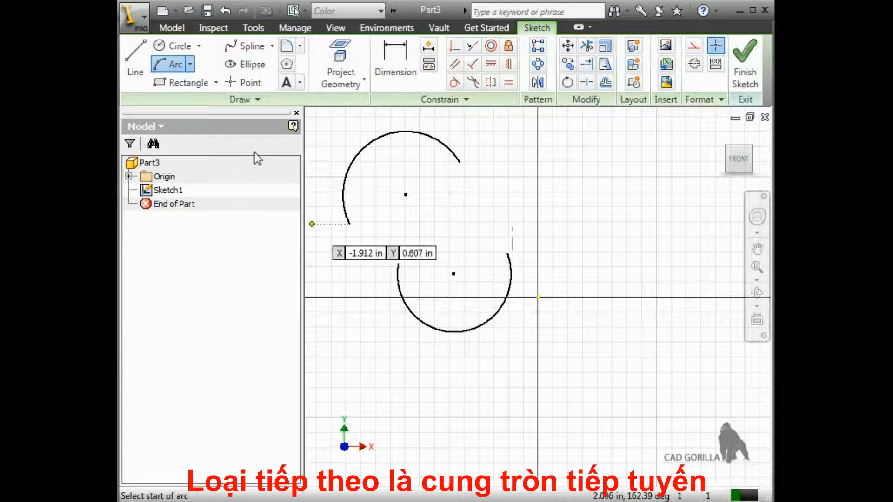
Step: Draw a single horizontal line above and to the right of the origin, and end the line chain
click(189, 64)
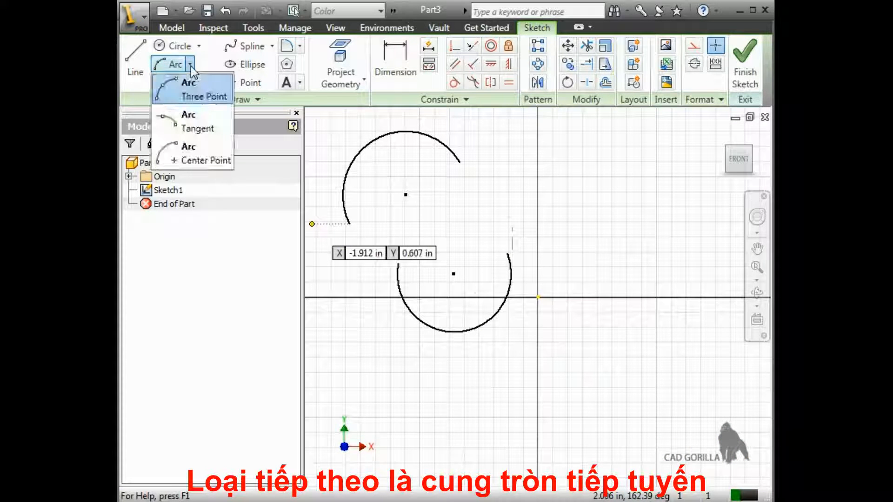
click(218, 125)
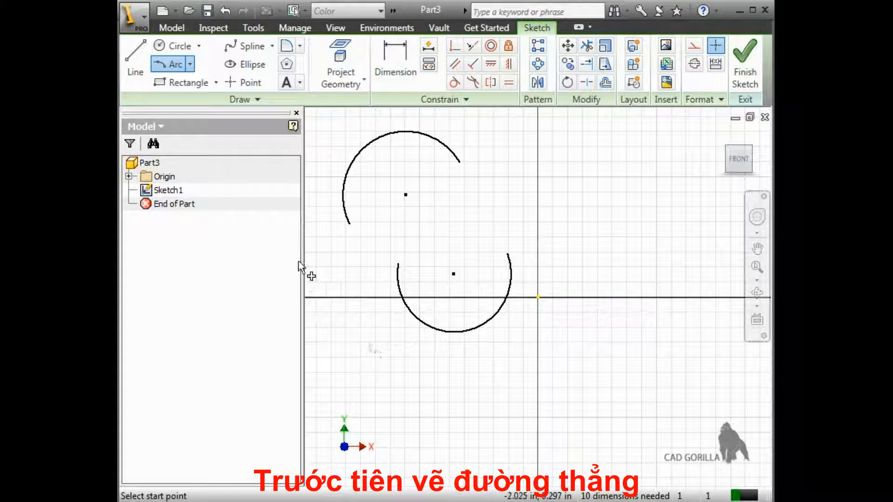
click(133, 51)
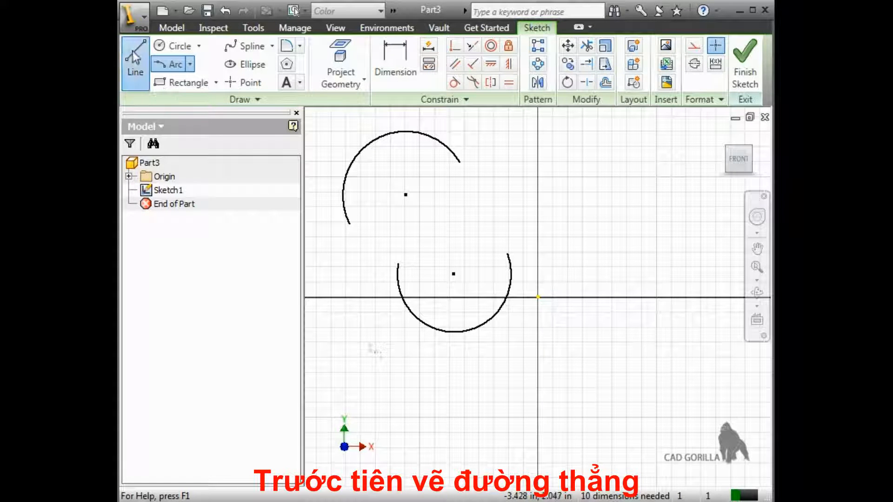
click(575, 223)
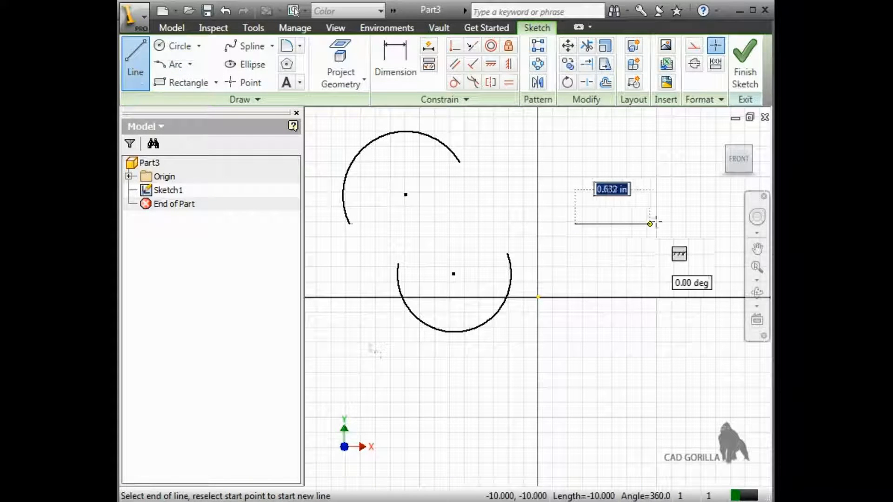
click(678, 224)
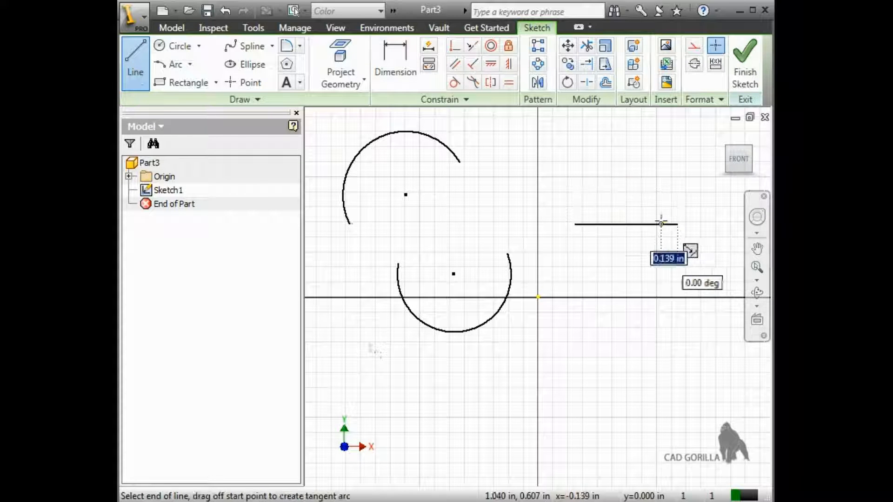
key(Escape)
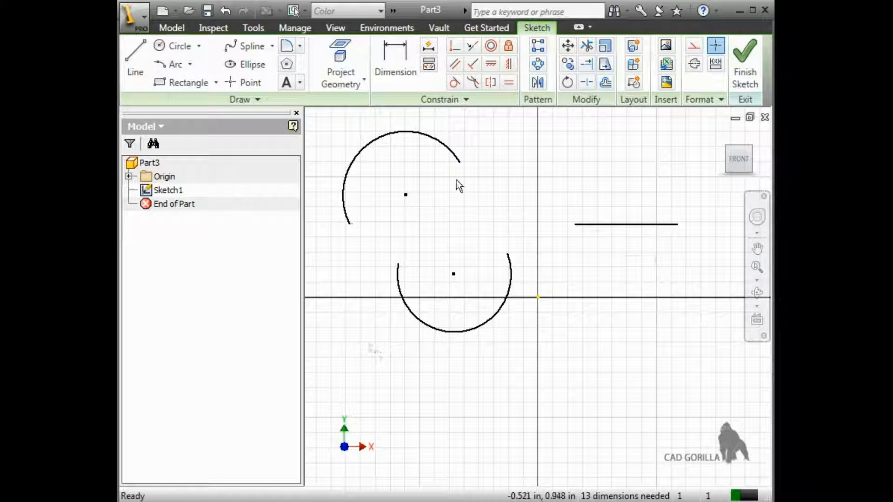
Step: Add a tangent arc from the horizontal line's right end, curving down to a half circle that ends directly below that endpoint
click(174, 66)
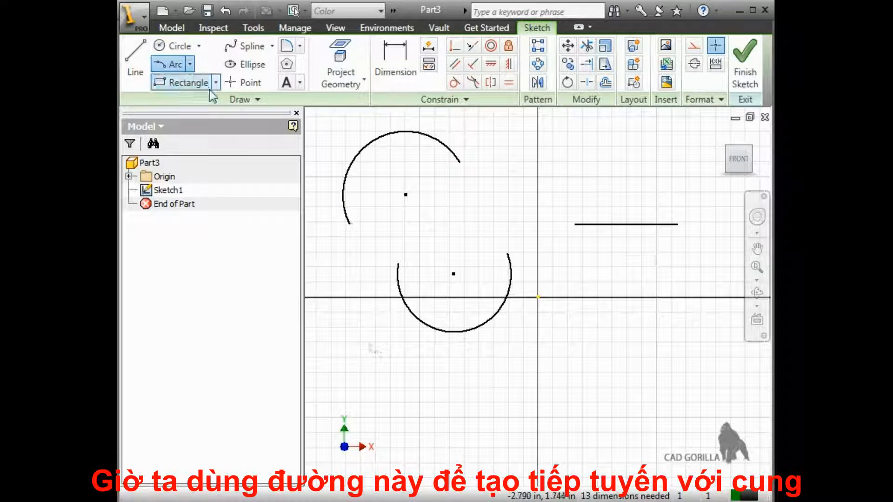
middle_drag(632, 254, 482, 287)
click(517, 267)
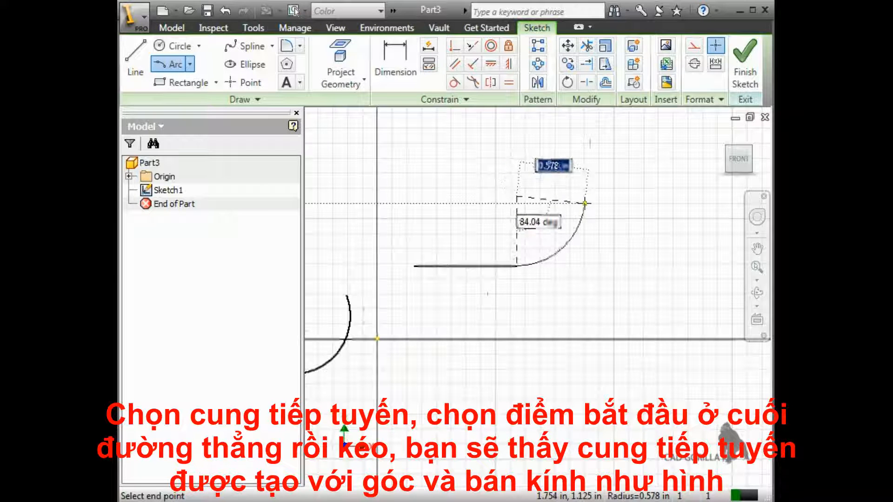
click(517, 326)
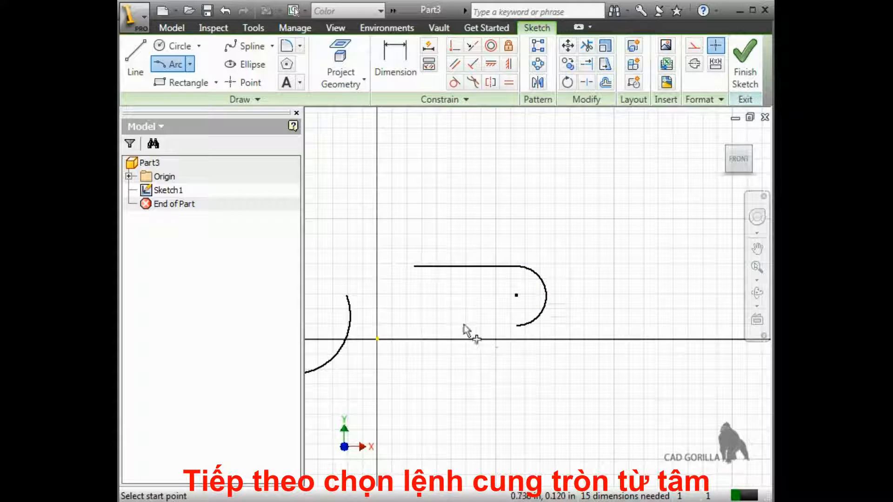
Step: Draw a center point arc above the horizontal line, opening toward its center on the left, with a sweep of about 85°
click(190, 66)
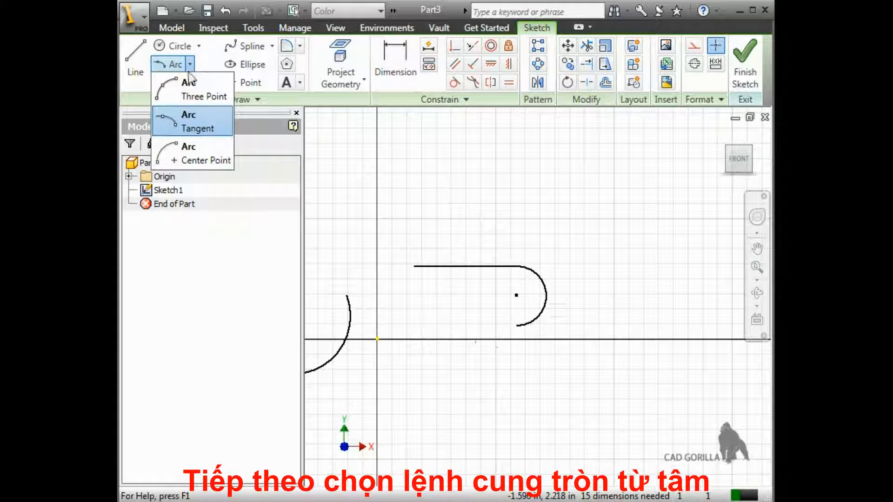
click(203, 155)
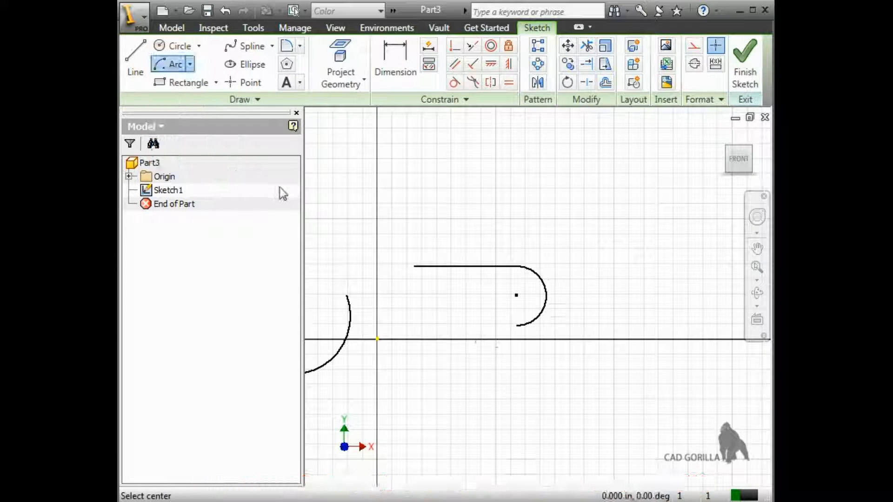
middle_drag(418, 189, 351, 350)
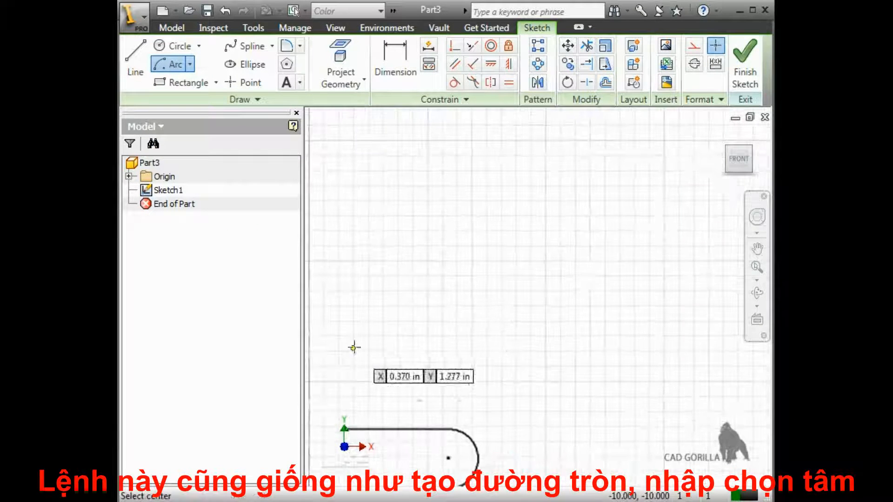
click(468, 240)
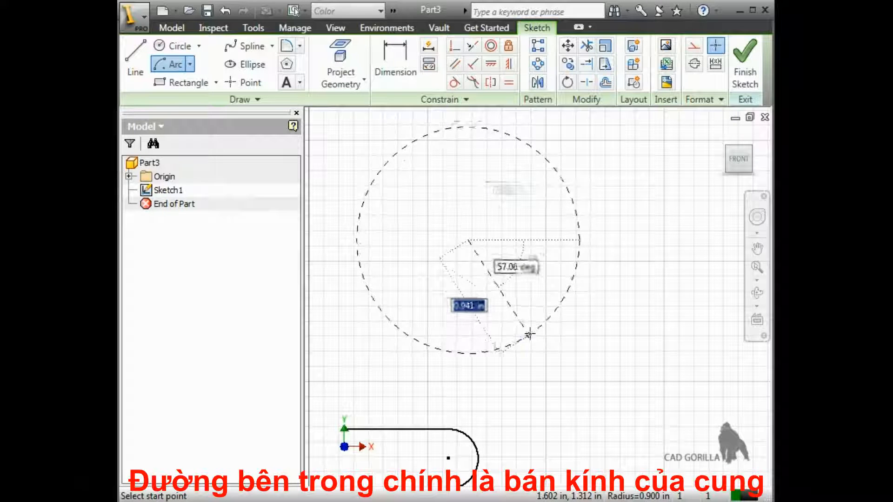
click(581, 278)
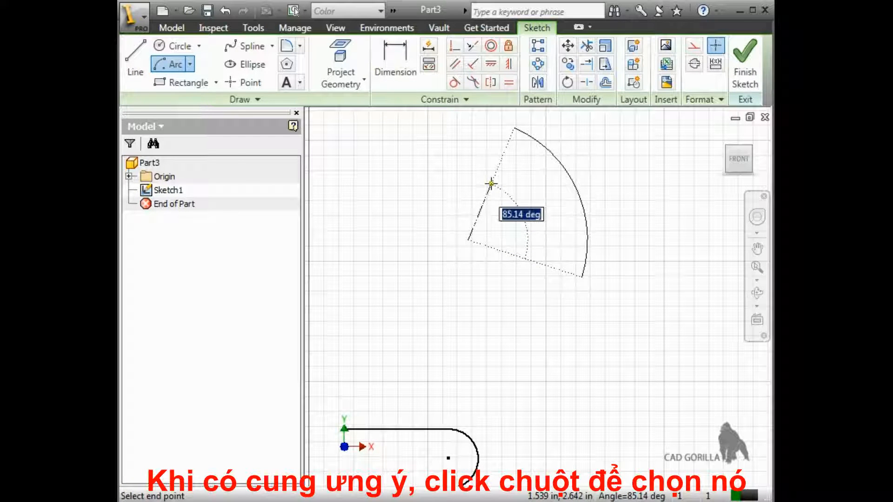
click(491, 184)
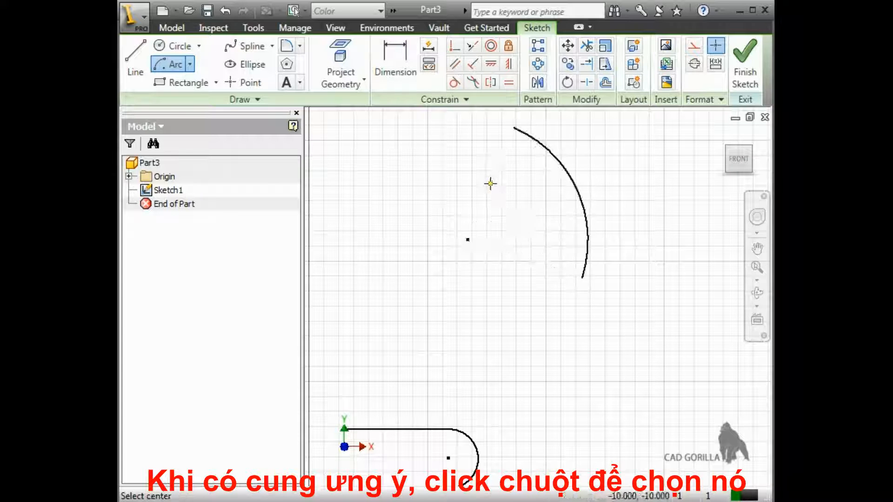
Step: Draw another center point arc to the right of the last one, with about 0.65 in radius and about 246° sweep
middle_drag(510, 267, 381, 295)
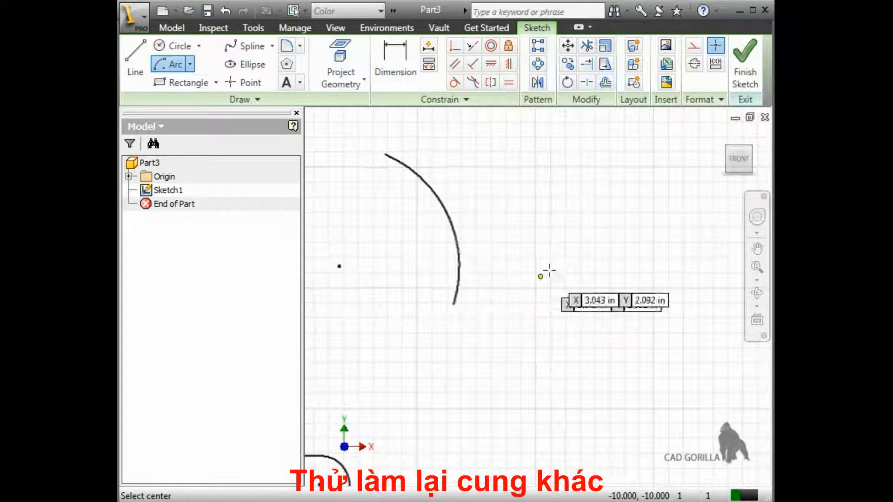
click(612, 209)
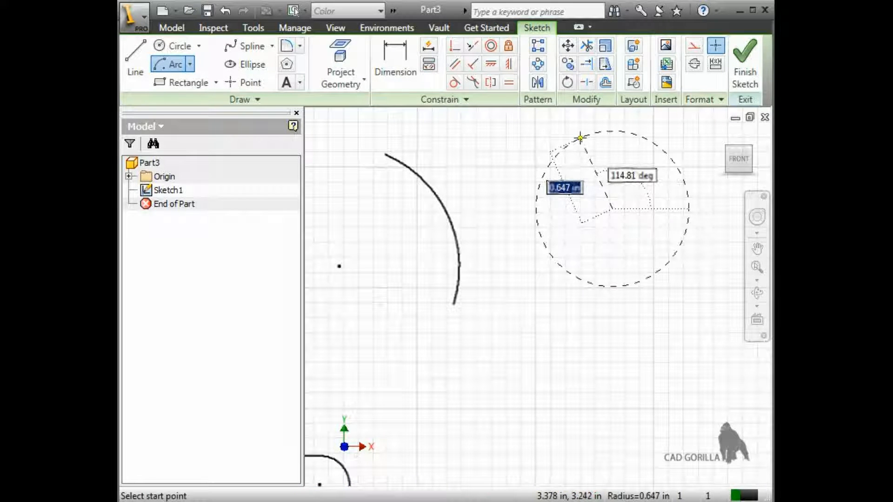
click(580, 139)
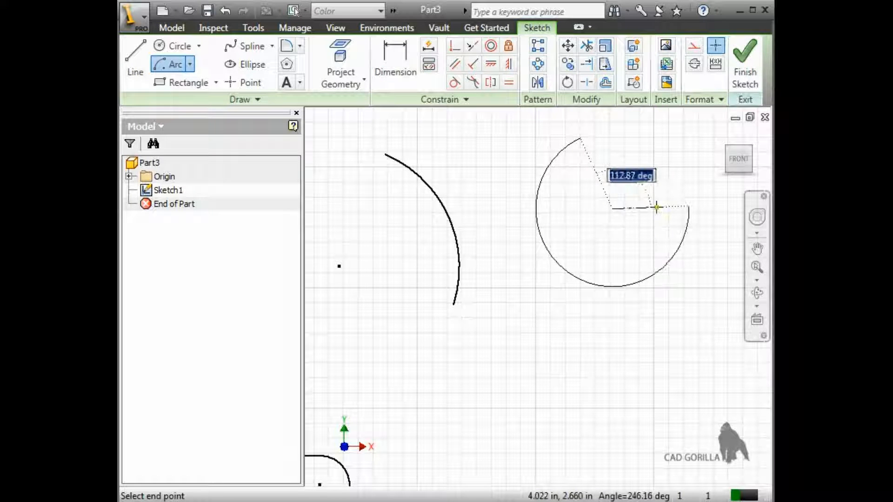
click(655, 207)
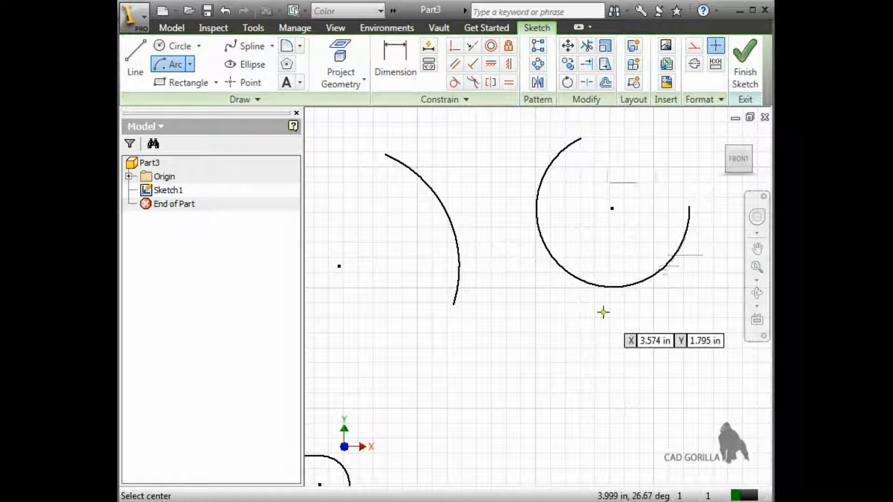
key(Escape)
Step: In an empty area of the sketch, draw a zigzag of three connected lines, keeping the third parallel to the first
mouse_move(610, 343)
middle_down()
mouse_move(535, 301)
mouse_move(419, 163)
mouse_move(358, 143)
middle_up()
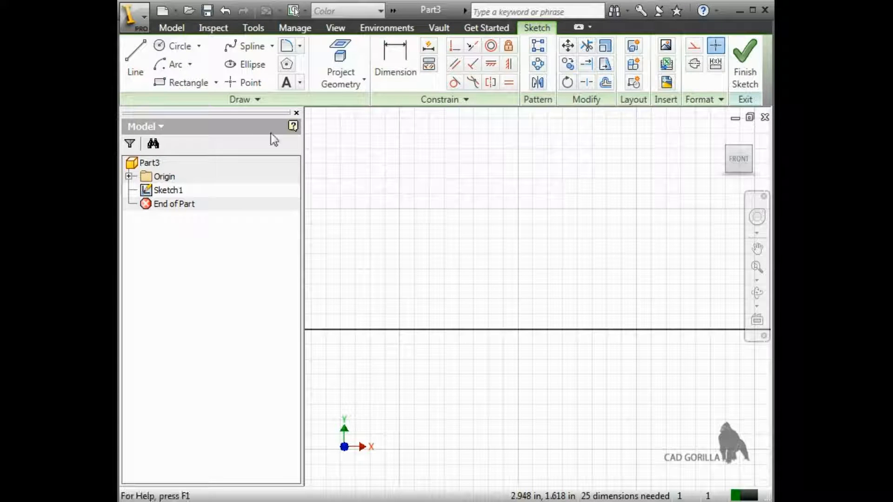
click(141, 59)
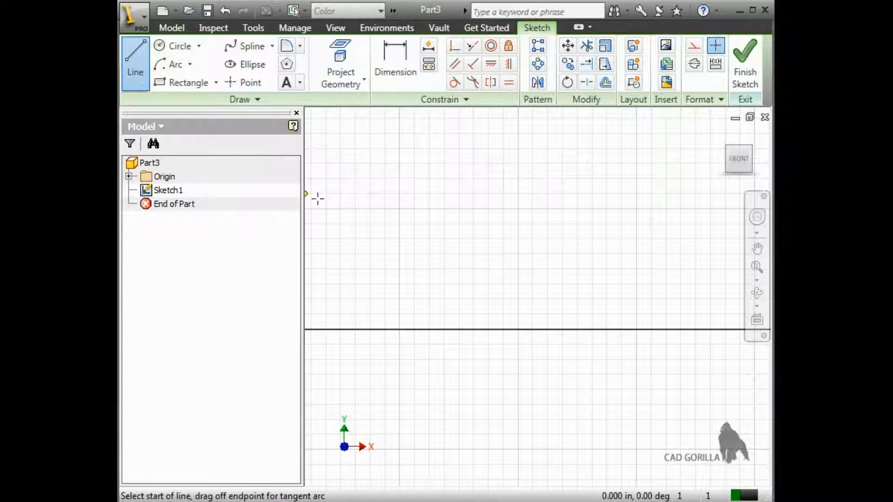
click(457, 268)
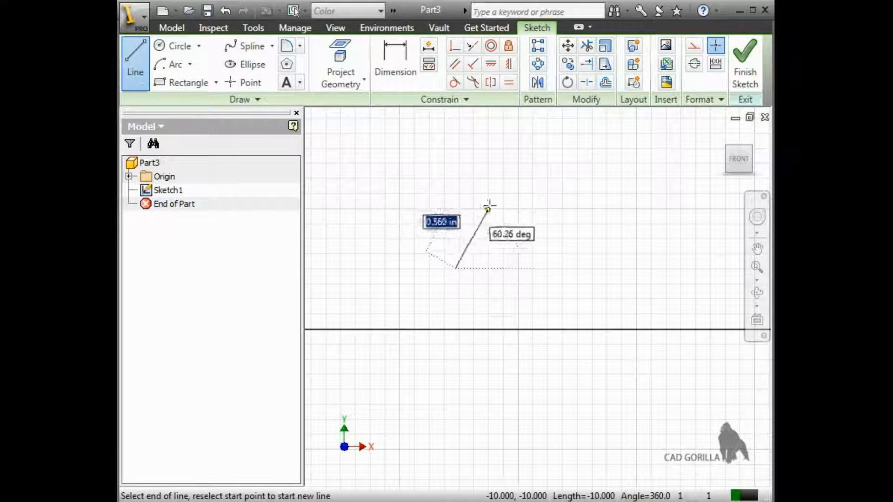
click(513, 180)
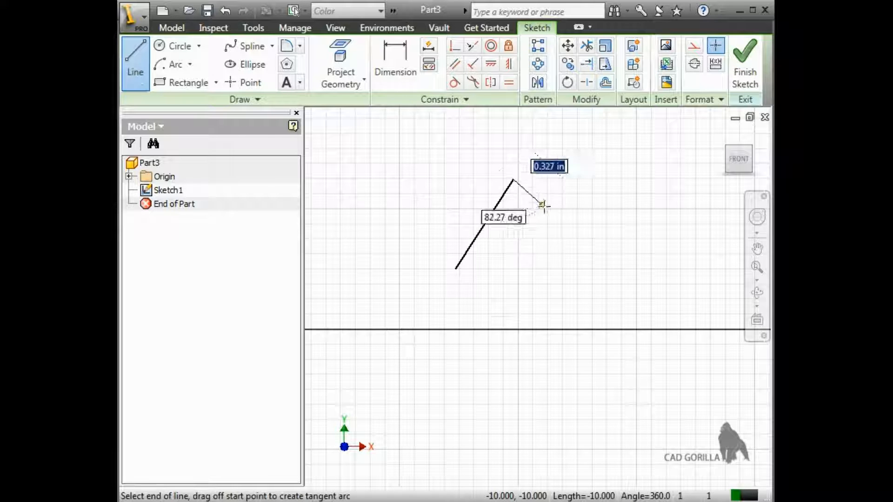
click(580, 223)
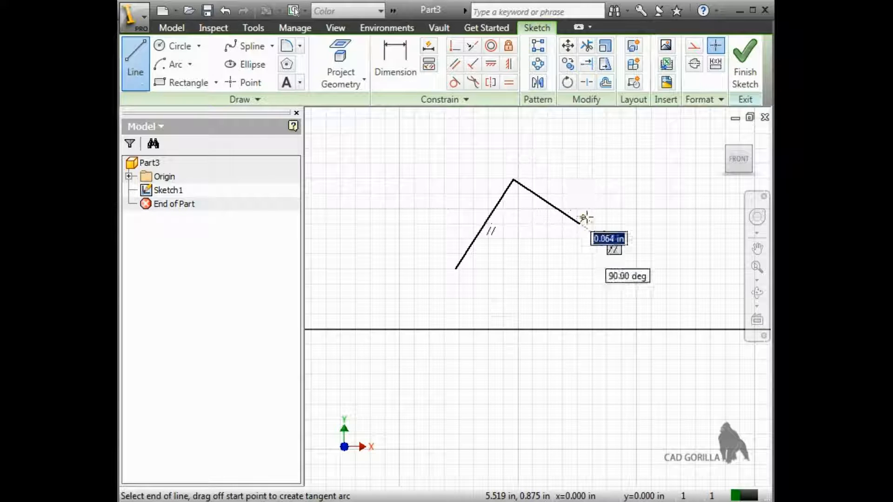
click(608, 179)
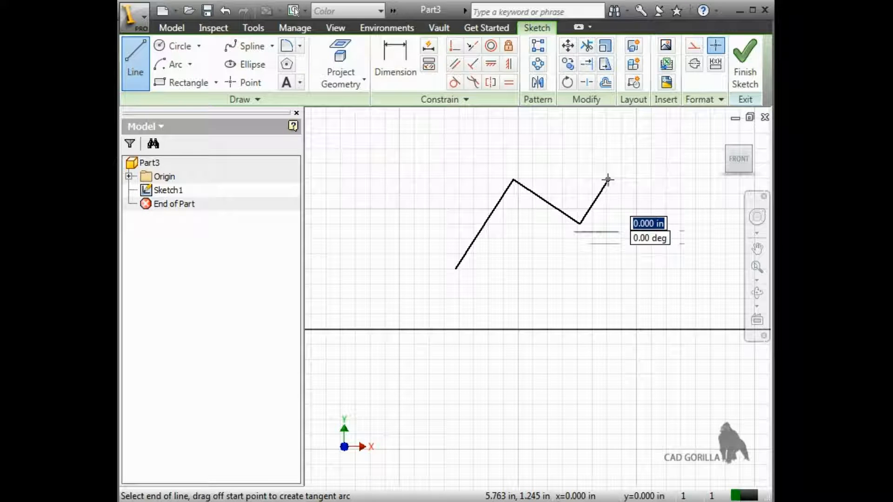
Step: Close the zigzag profile within the Line tool by adding a tangent arc, a parallel line down, and a tangent arc back to the start point
drag(607, 179, 699, 158)
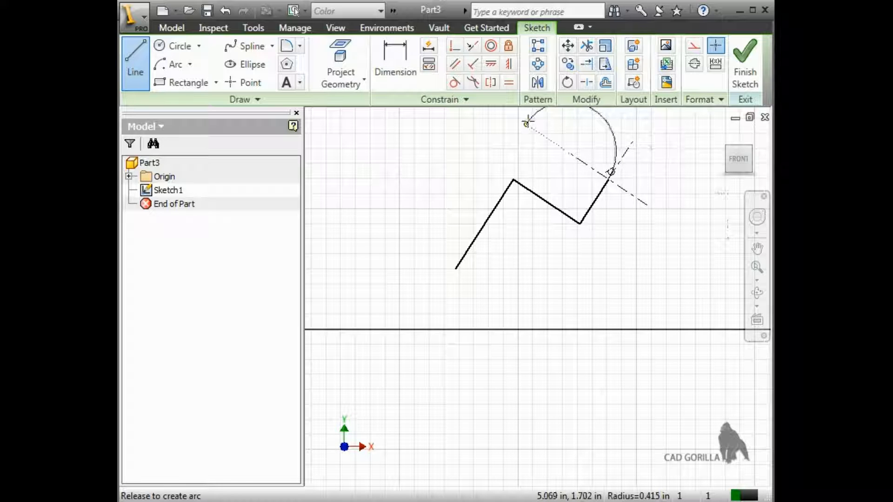
drag(614, 156, 673, 223)
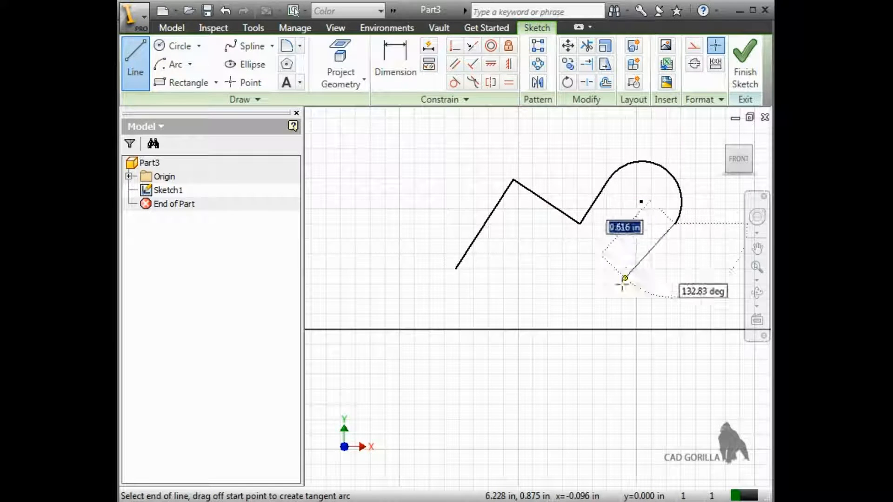
click(616, 315)
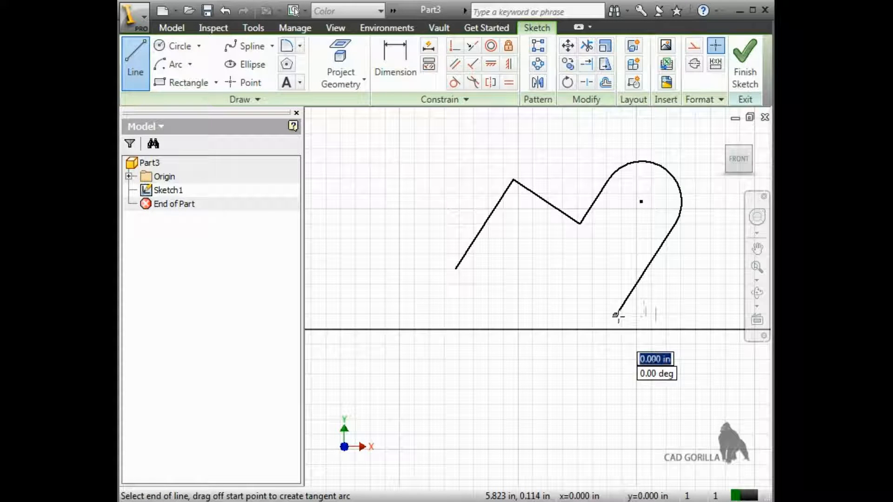
drag(617, 315, 456, 268)
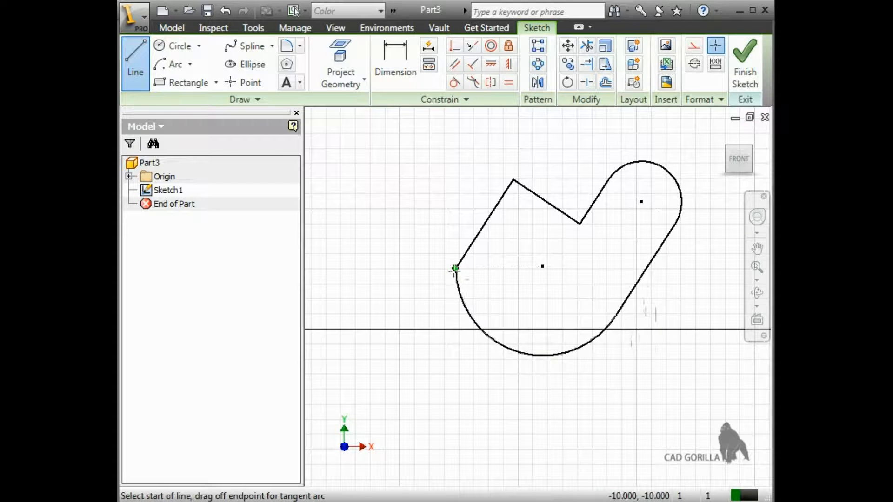